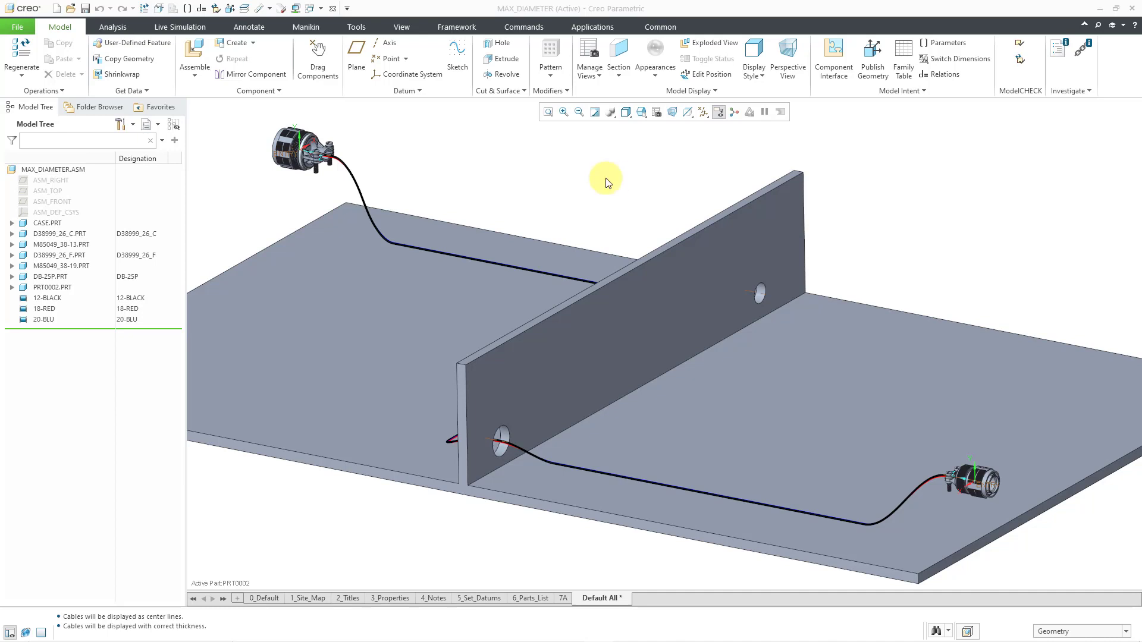
# Enter Cabling mode from Applications and briefly check the Diameter display options.
pyautogui.click(594, 28)
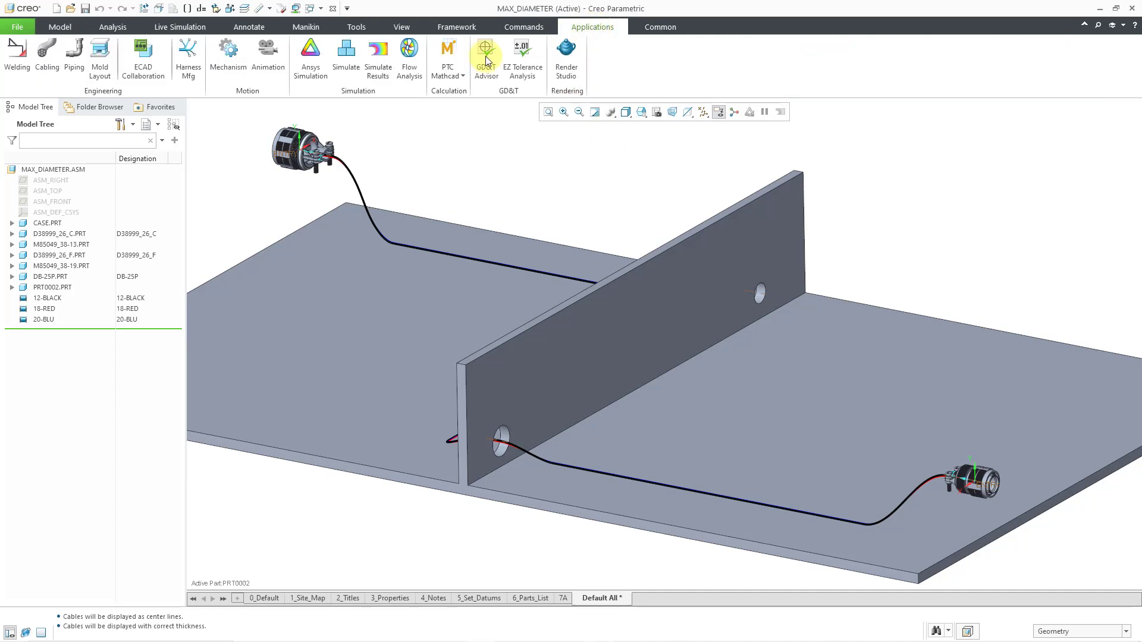
pyautogui.click(52, 70)
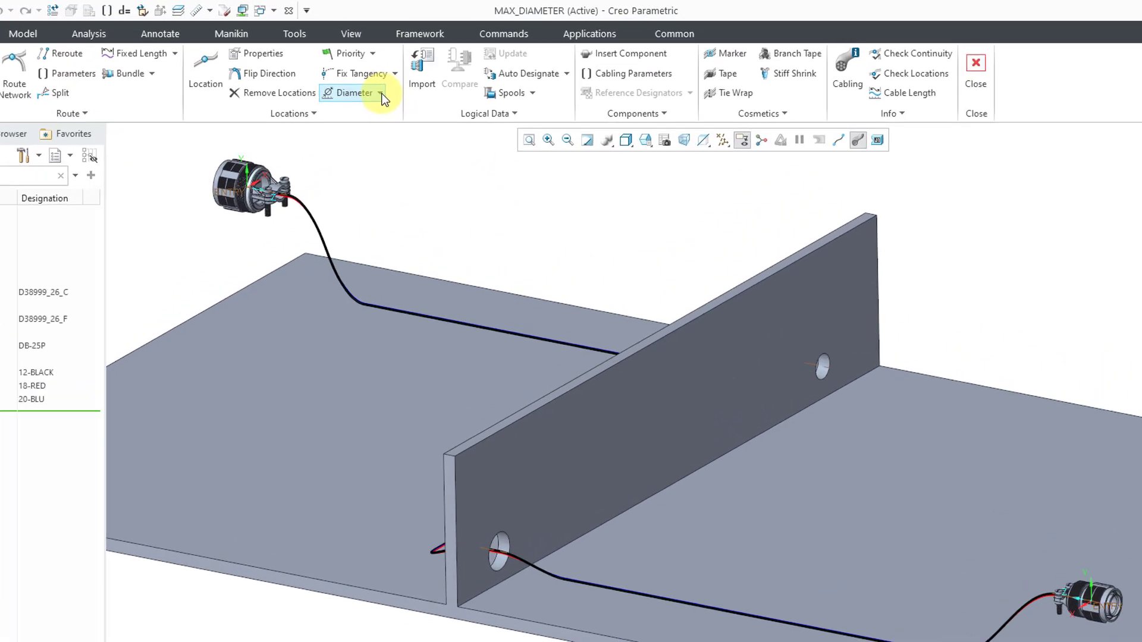
pyautogui.click(381, 94)
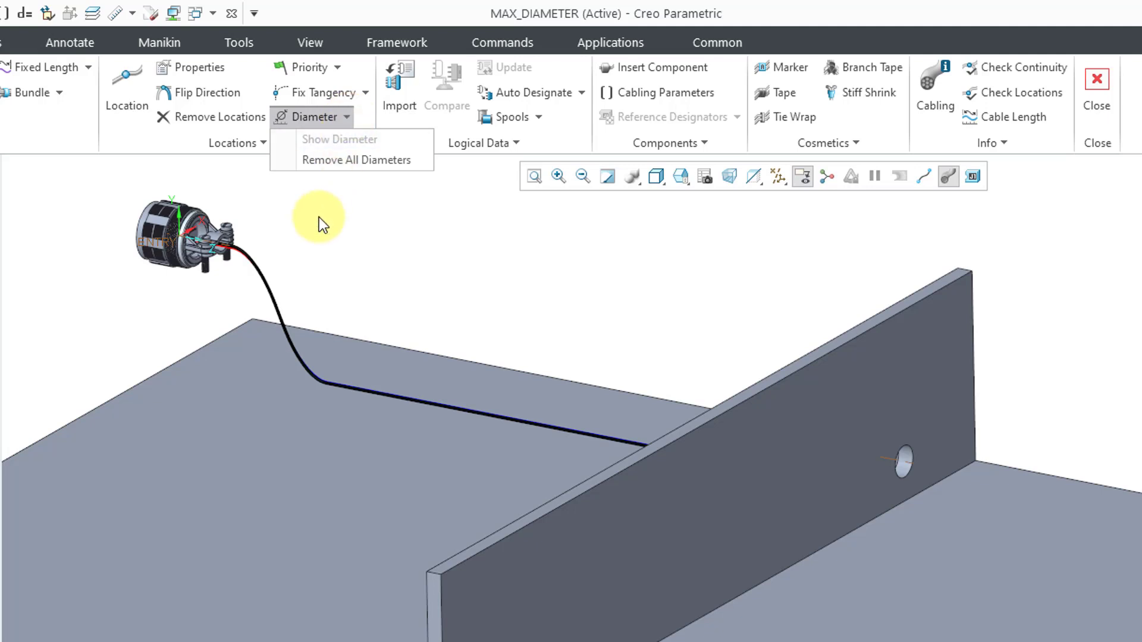
pyautogui.click(313, 231)
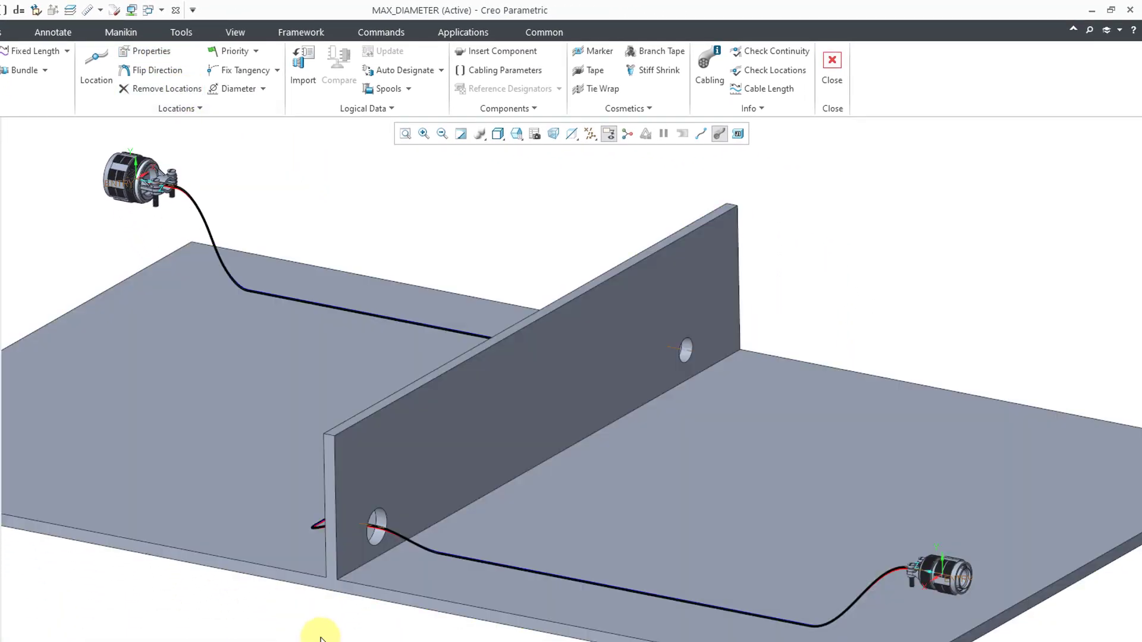
# Zoom to the lower wall hole, show cables as centerlines, and select the cable location in the hole.
pyautogui.scroll(-5, 334, 614)
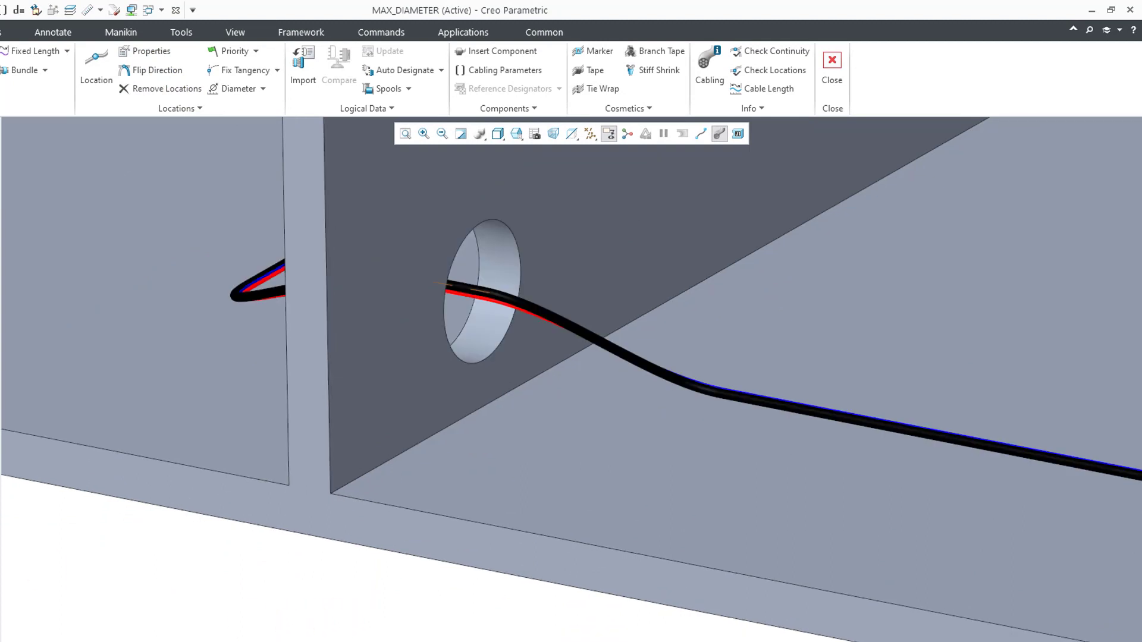
pyautogui.click(938, 122)
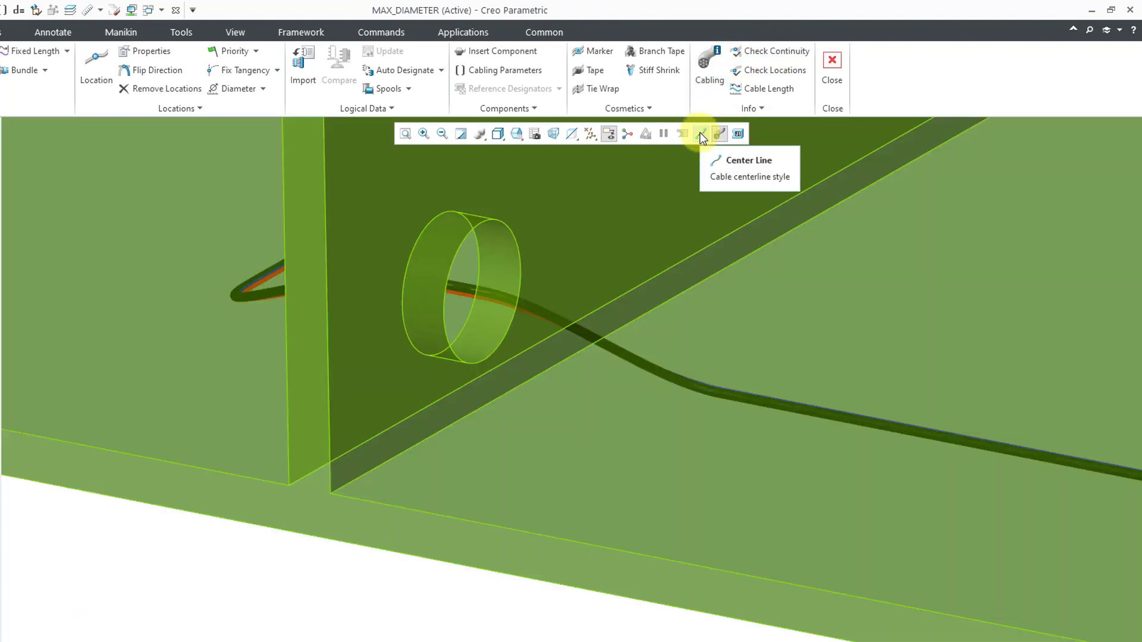
pyautogui.click(701, 133)
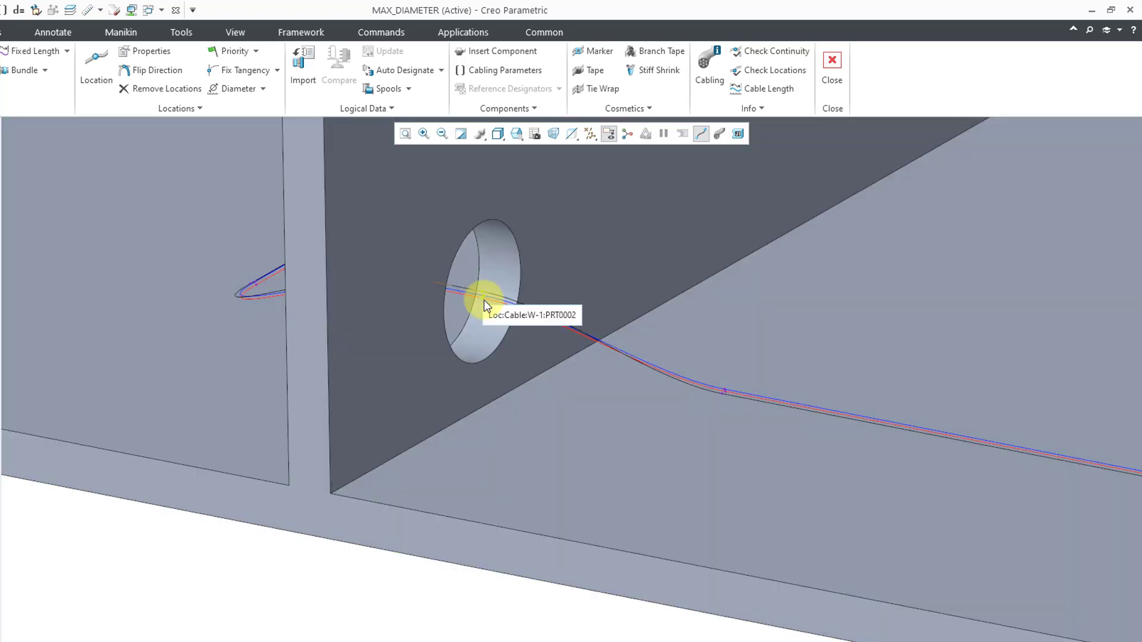
pyautogui.click(484, 300)
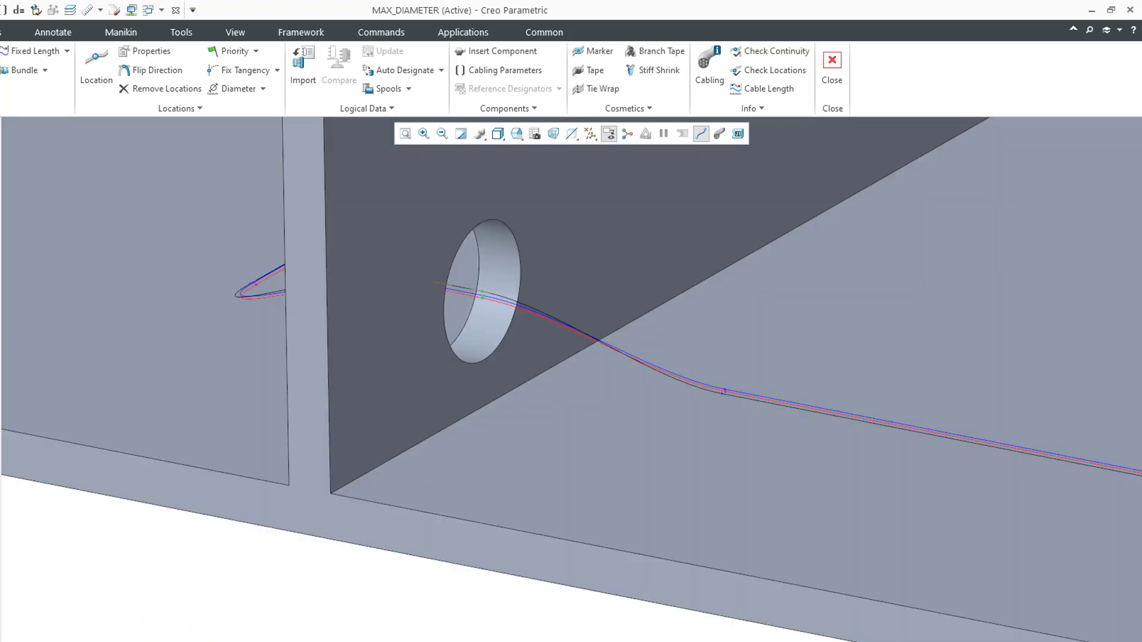
# Set the lower hole's cable location Max Diameter to 16 in Location Properties.
pyautogui.click(149, 52)
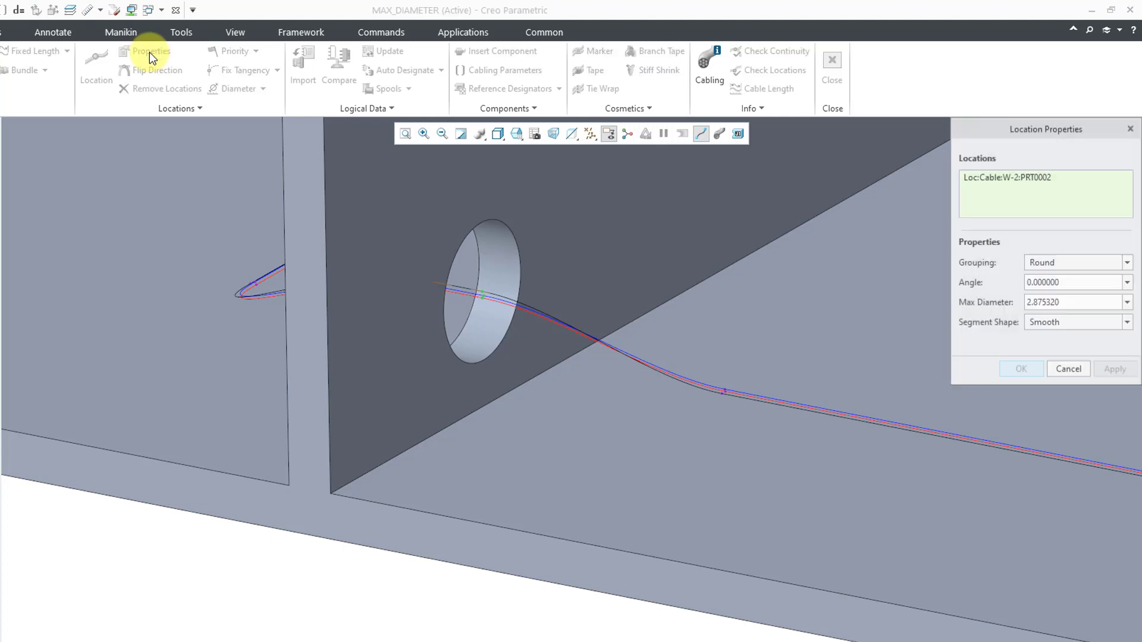
pyautogui.doubleClick(1081, 302)
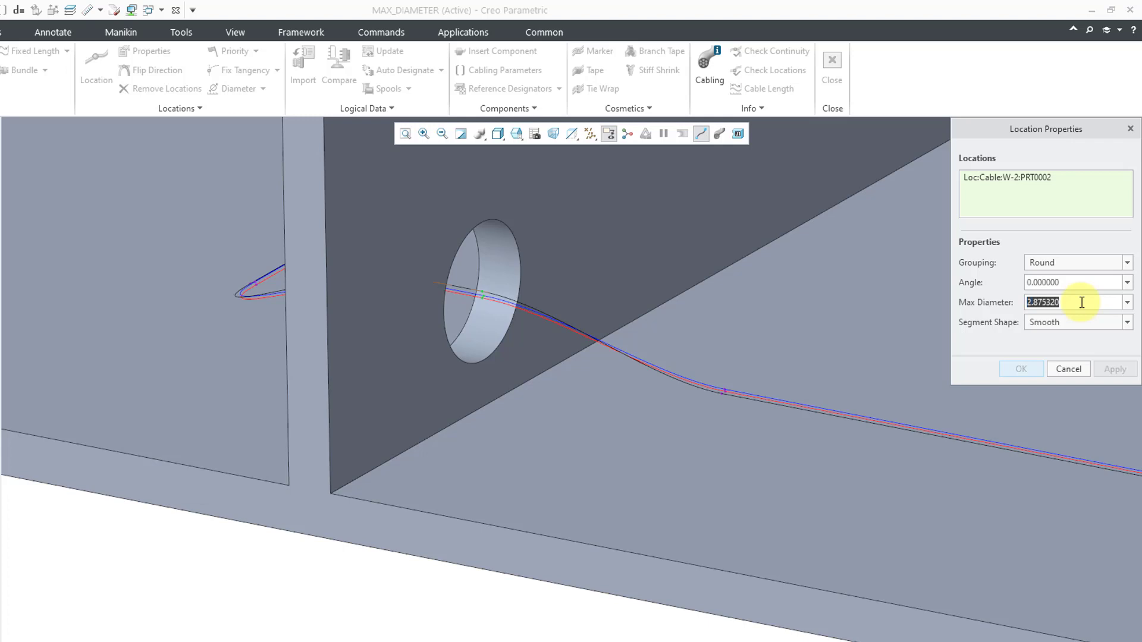
pyautogui.write('16')
pyautogui.press('Return')
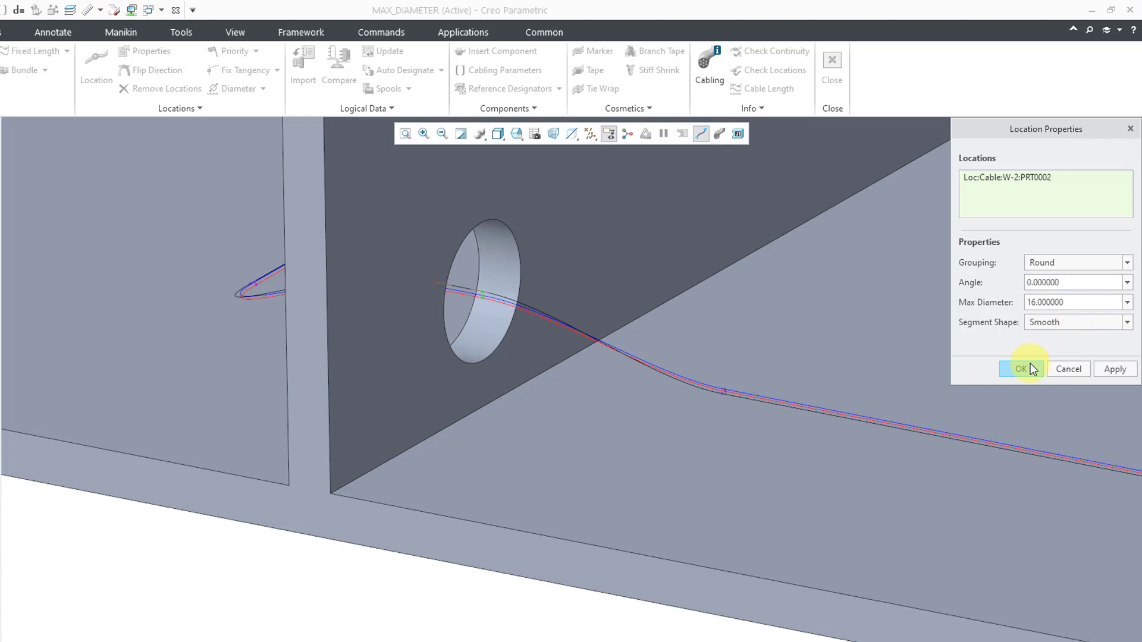
pyautogui.click(1029, 368)
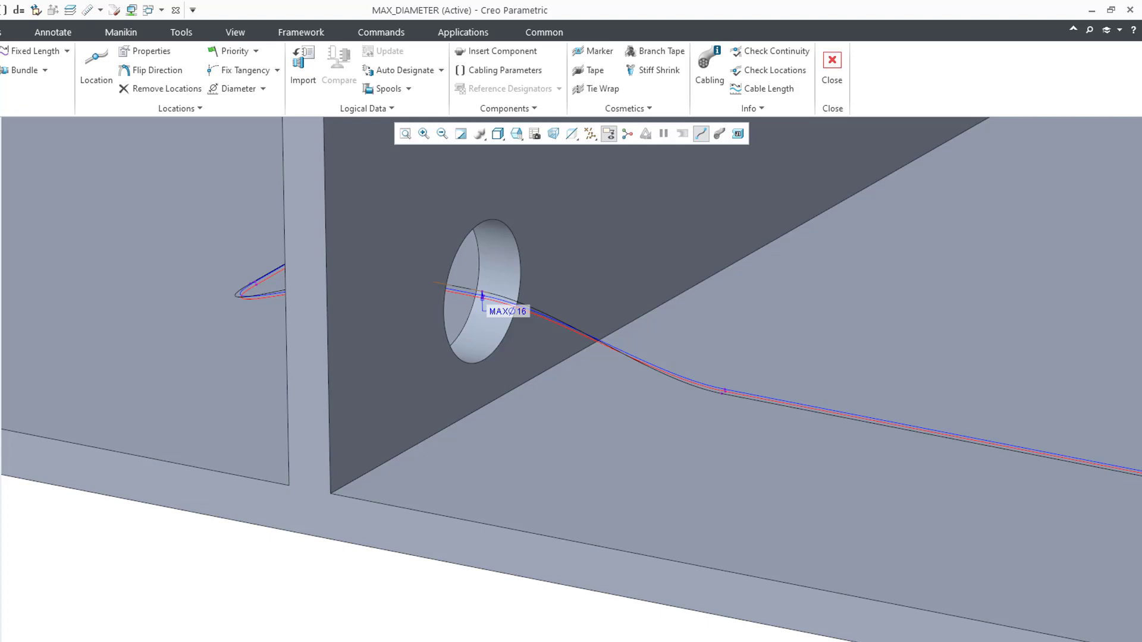
# Turn on the diameter note display on the cable from the Diameter options.
pyautogui.click(264, 89)
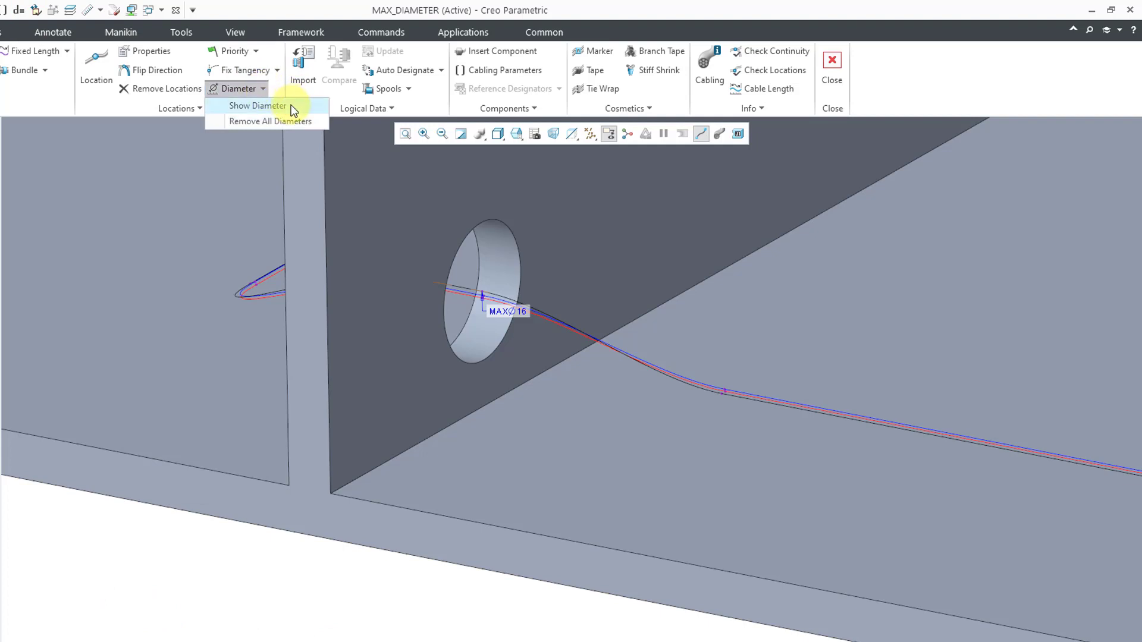
pyautogui.click(290, 106)
pyautogui.click(261, 89)
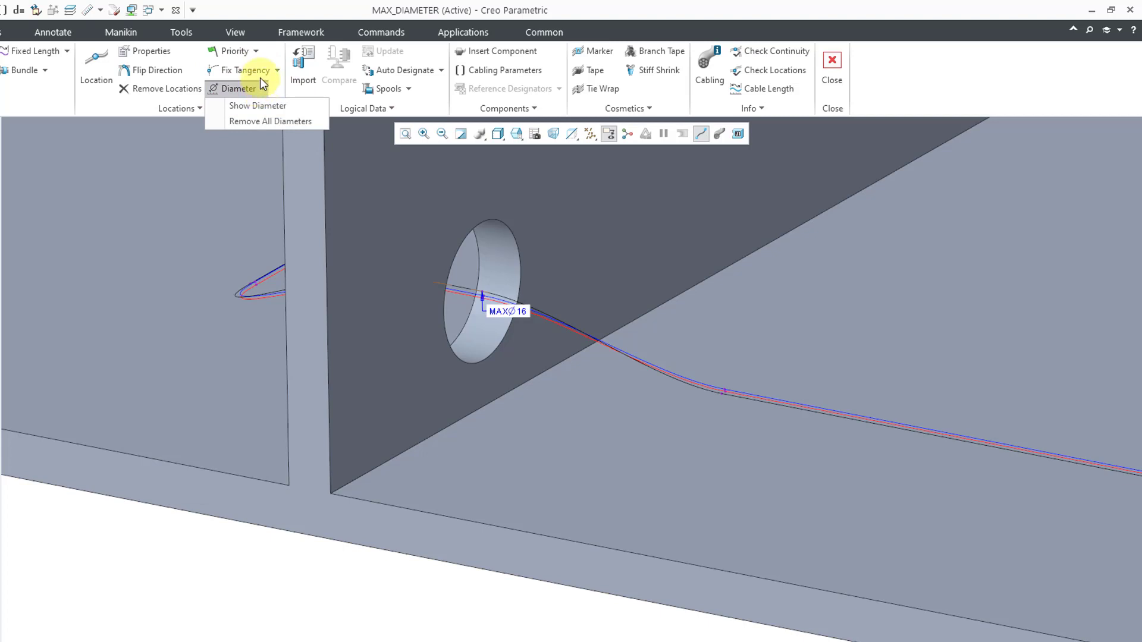
pyautogui.click(144, 632)
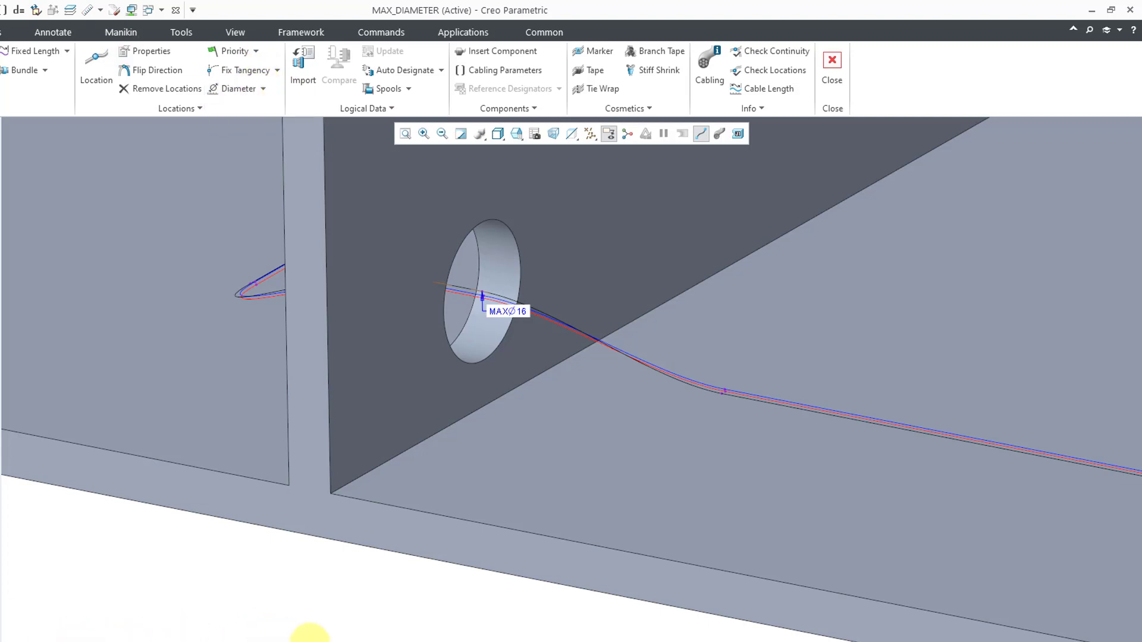
# Zoom in on the second wall-plate hole, which has no max-diameter note yet.
pyautogui.scroll(-3, 300, 625)
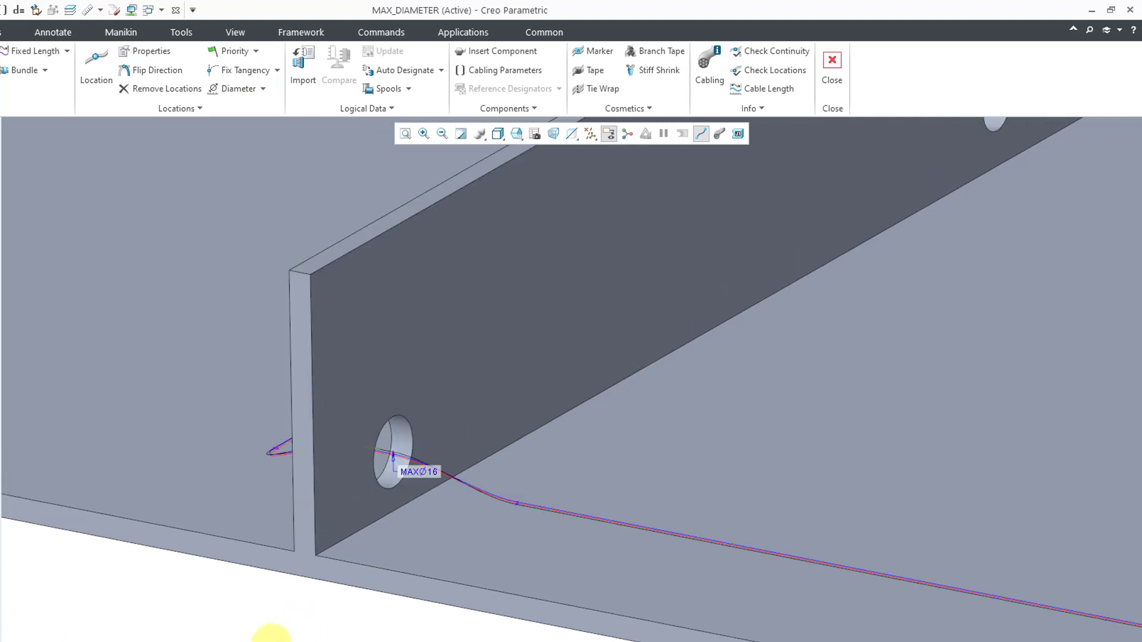
pyautogui.scroll(-5, 271, 634)
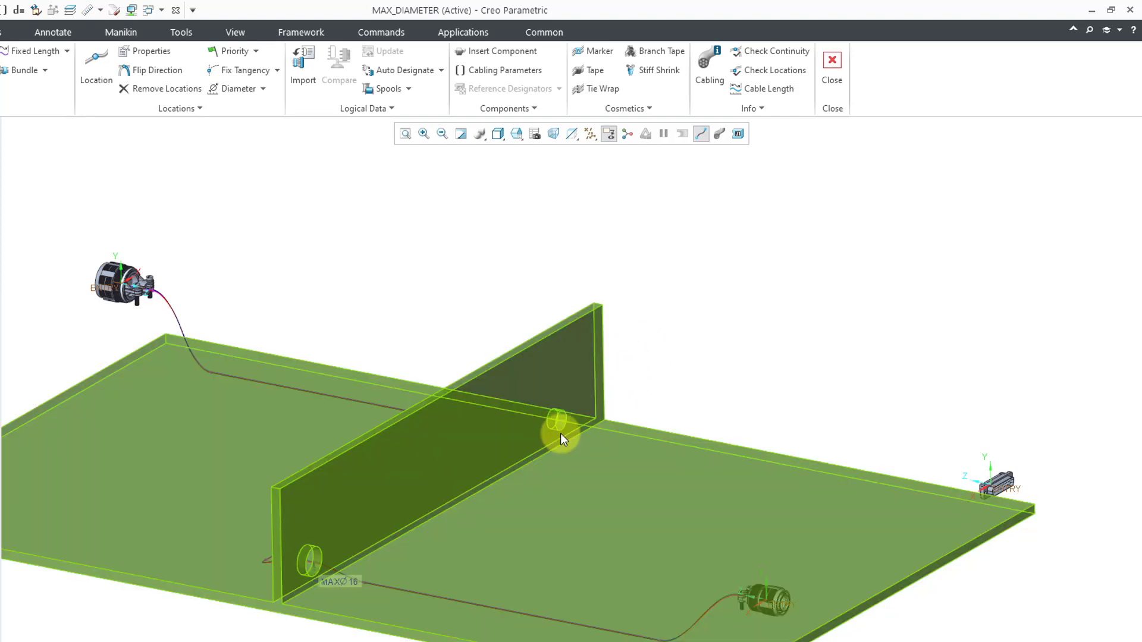
pyautogui.scroll(5, 556, 423)
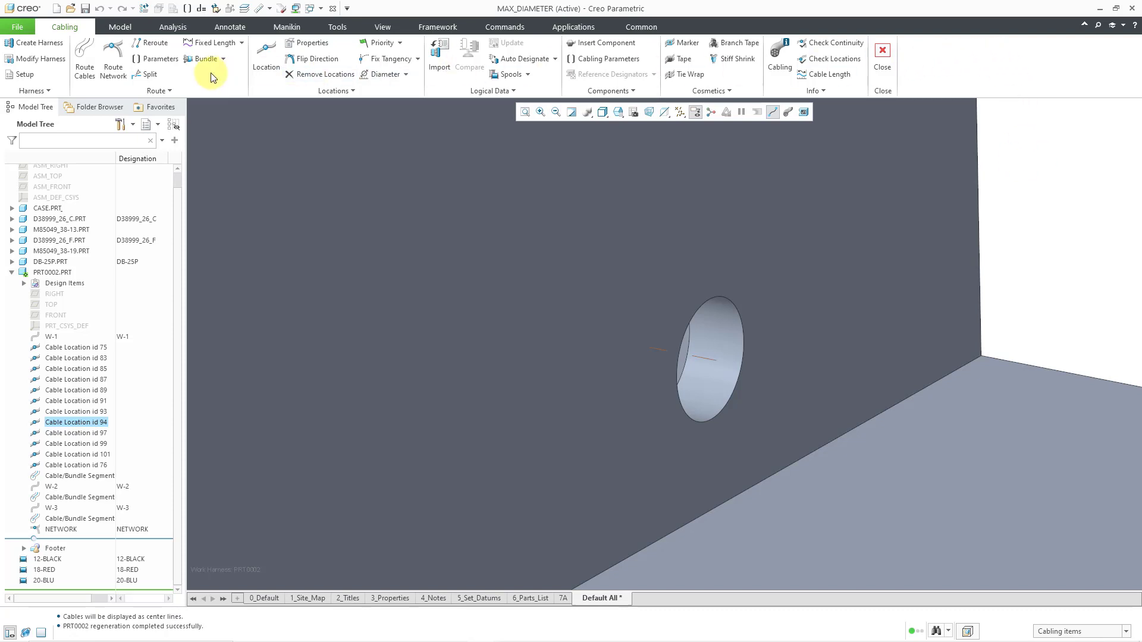
# Route a new network segment Along Axis through the second hole, creating locations 228 and 229.
pyautogui.click(114, 70)
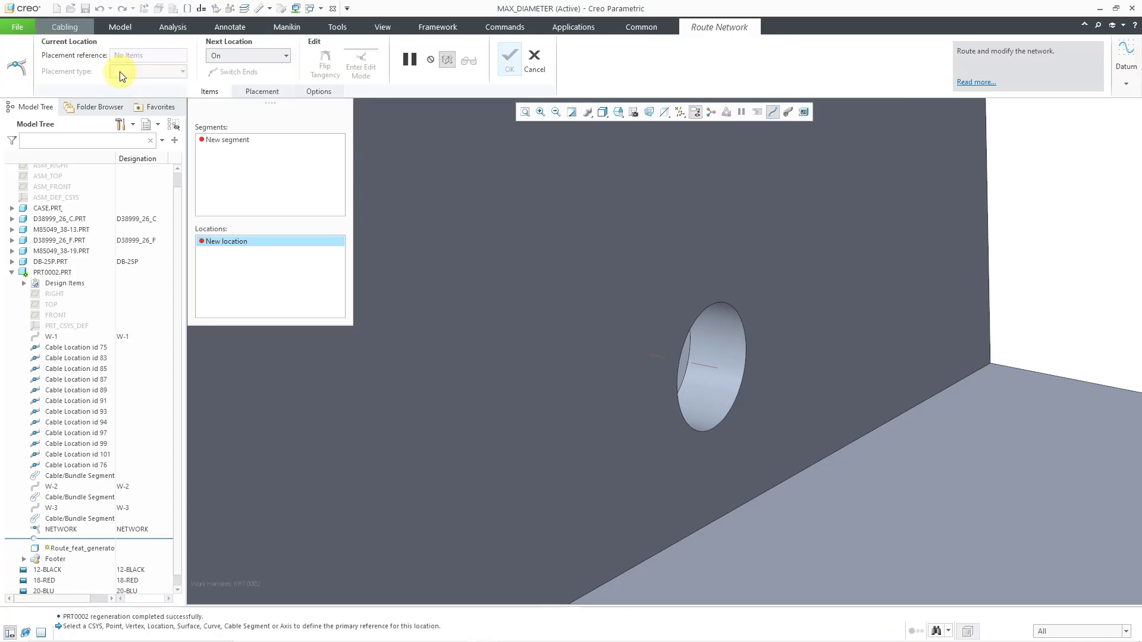
pyautogui.click(283, 55)
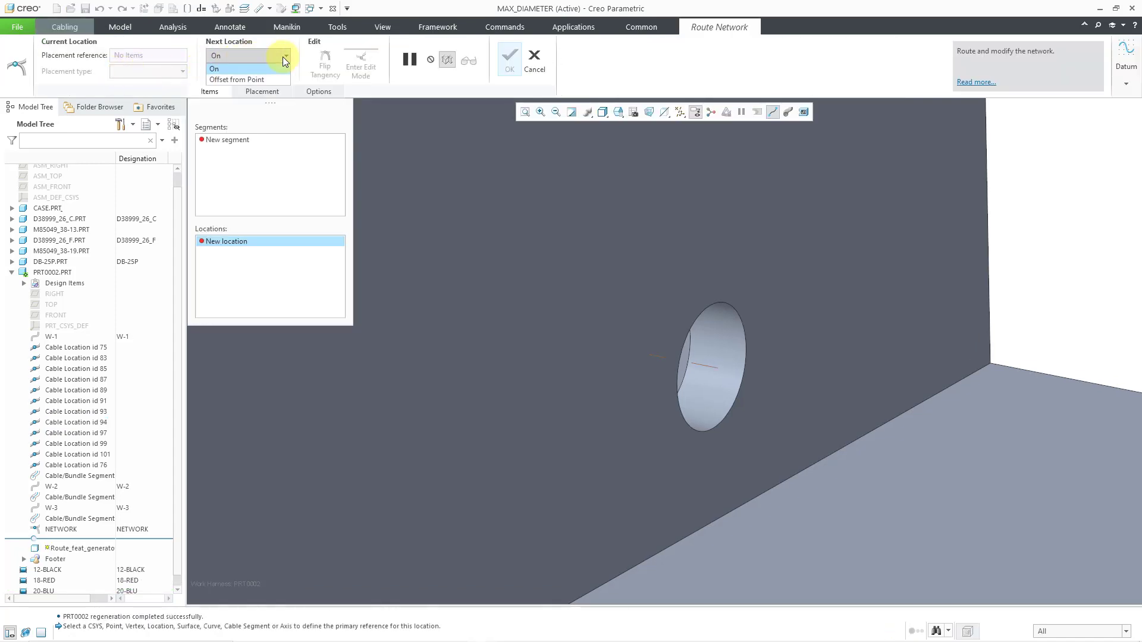
pyautogui.click(283, 55)
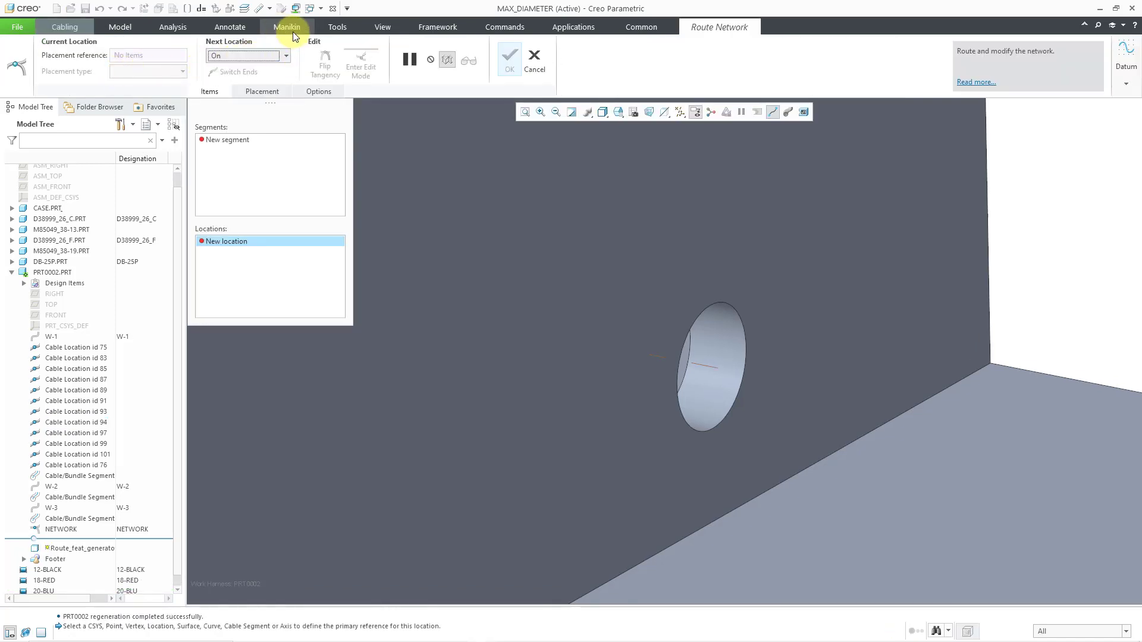
pyautogui.rightClick(1040, 155)
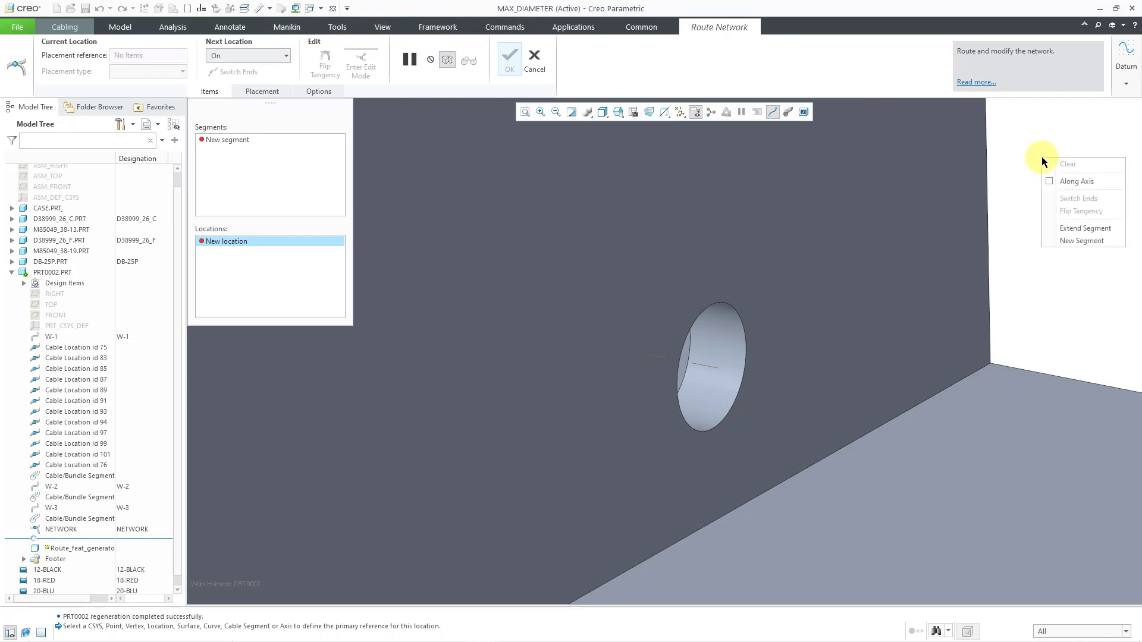
pyautogui.click(1076, 181)
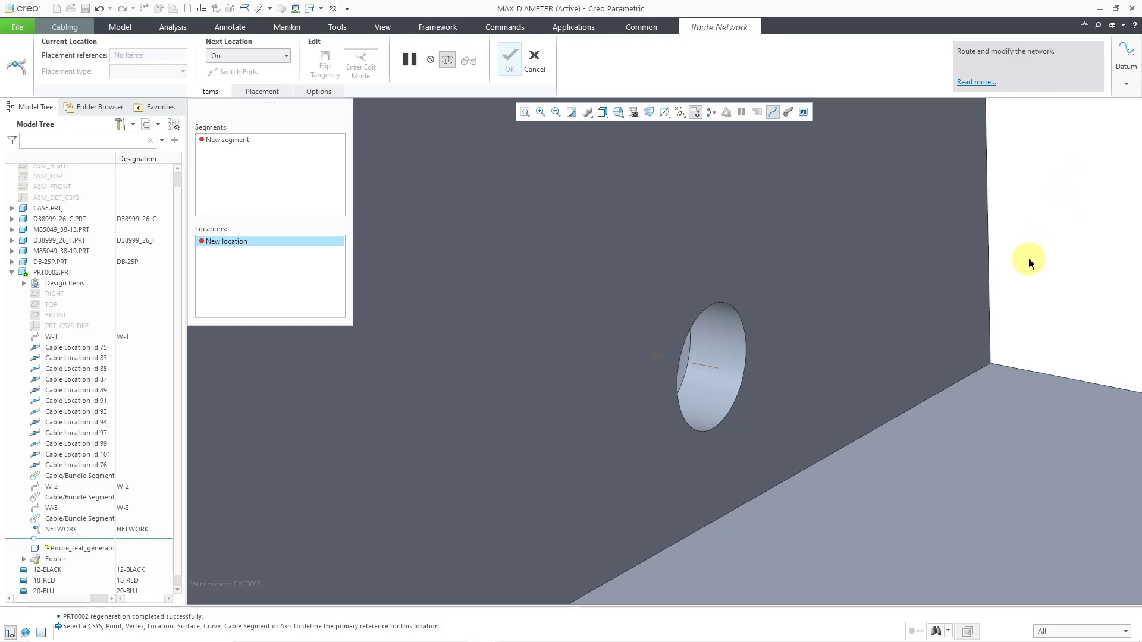
pyautogui.click(701, 365)
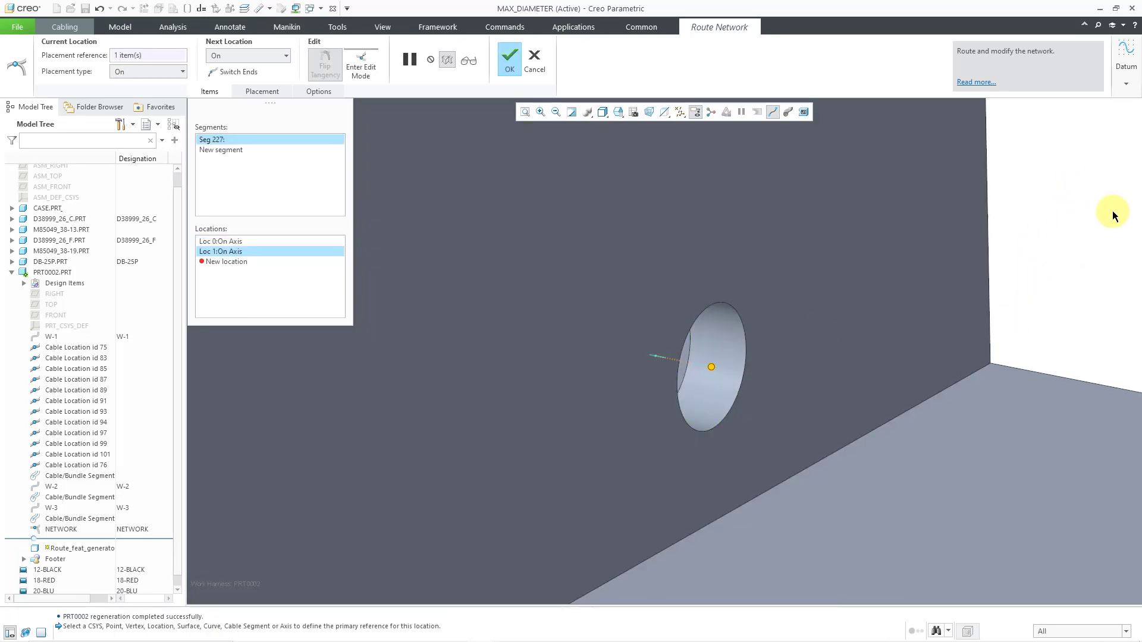
pyautogui.click(509, 62)
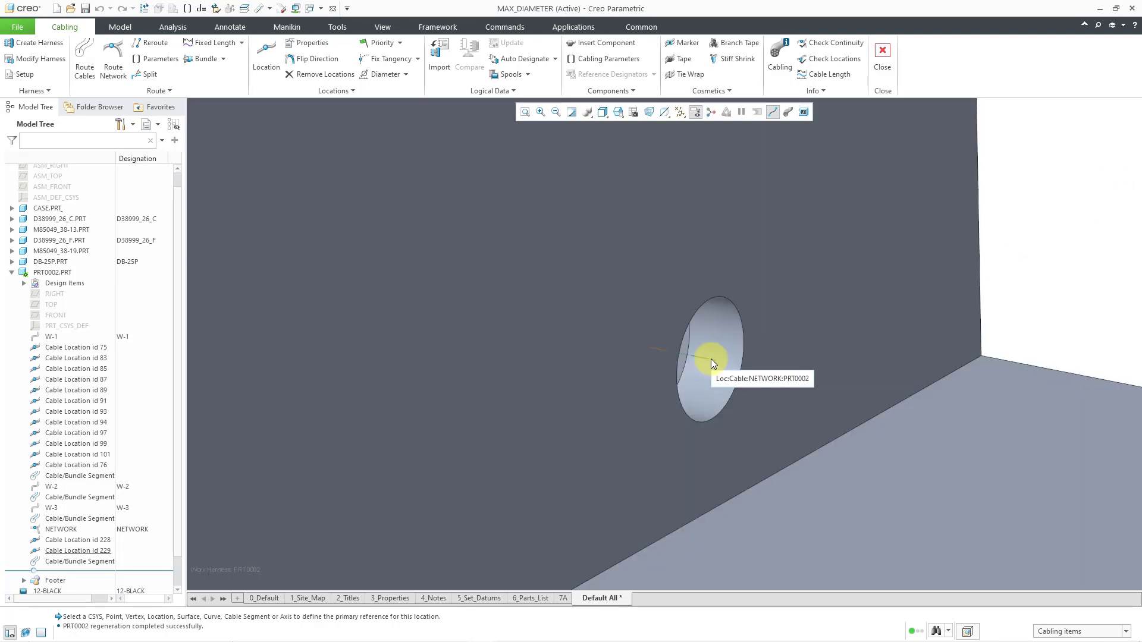
pyautogui.click(711, 359)
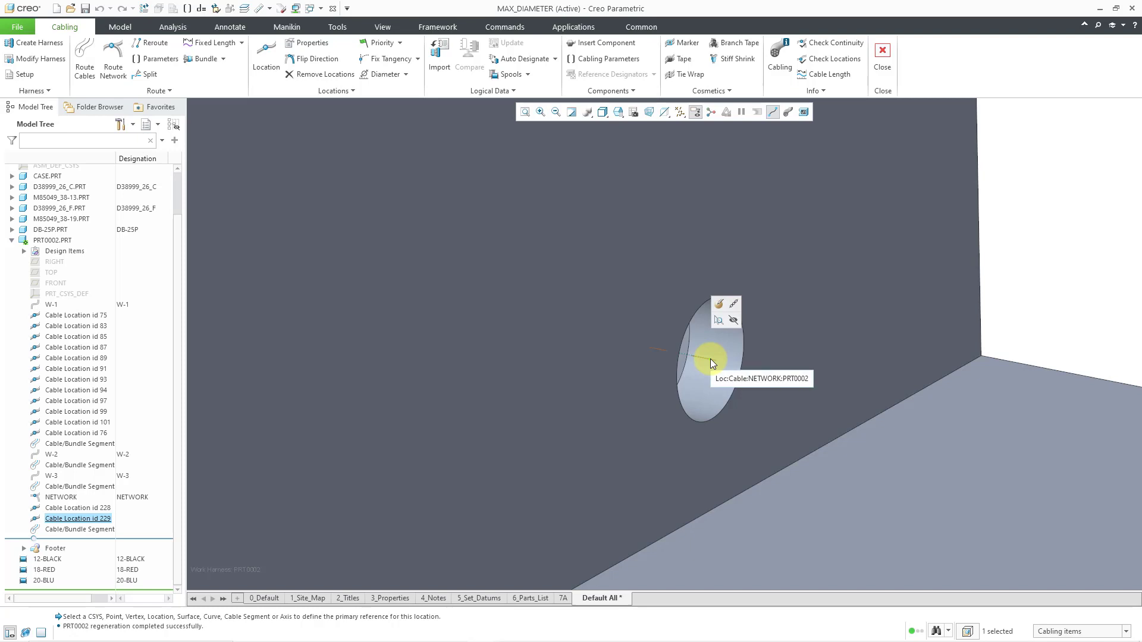
pyautogui.click(718, 304)
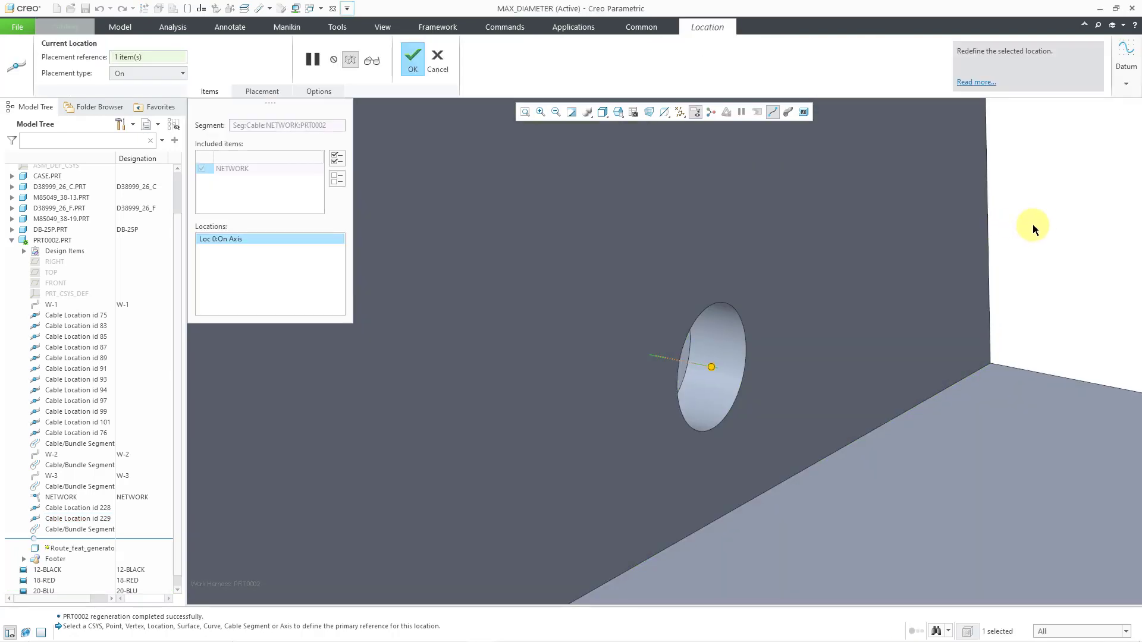
pyautogui.click(440, 62)
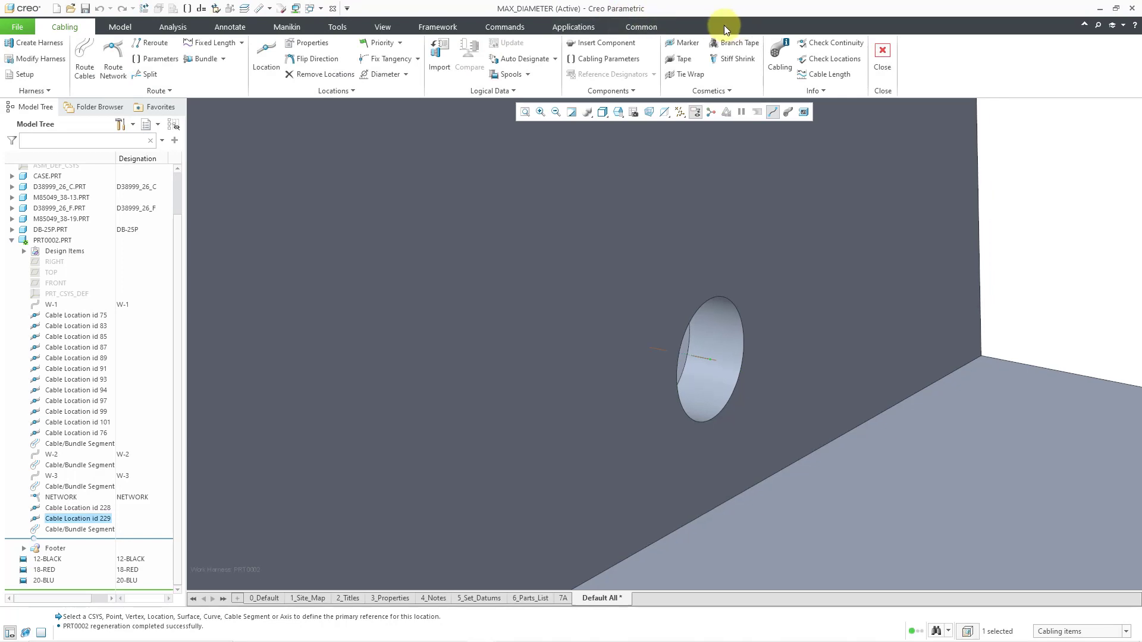
# Give the second hole's cable location a Max Diameter of 12 in Location Properties.
pyautogui.click(326, 45)
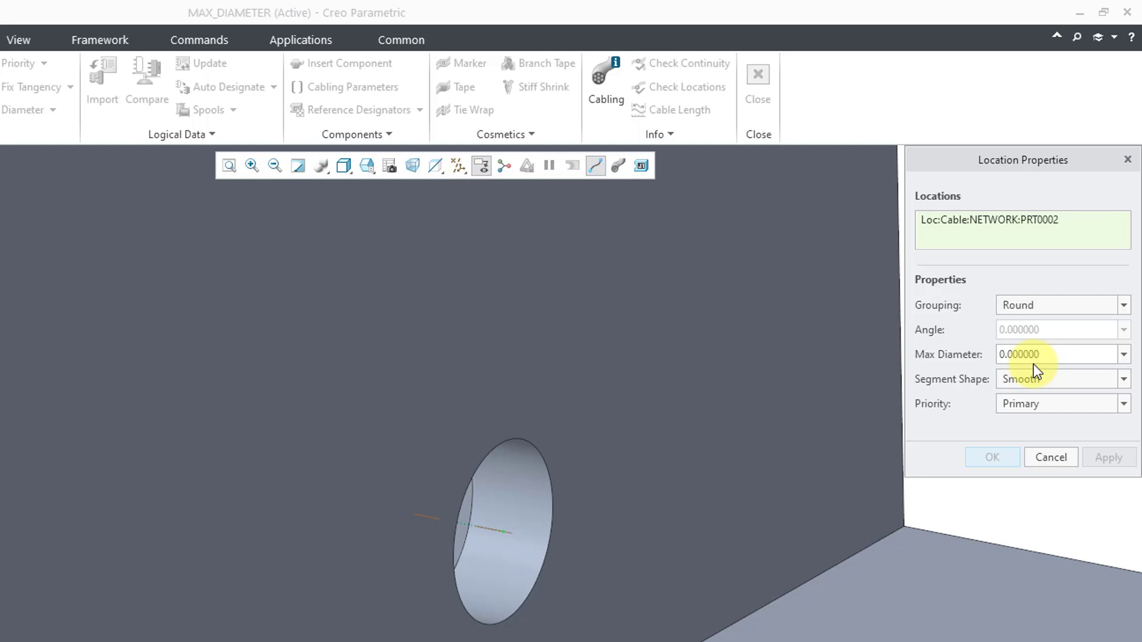
pyautogui.doubleClick(1050, 353)
pyautogui.write('12')
pyautogui.press('Return')
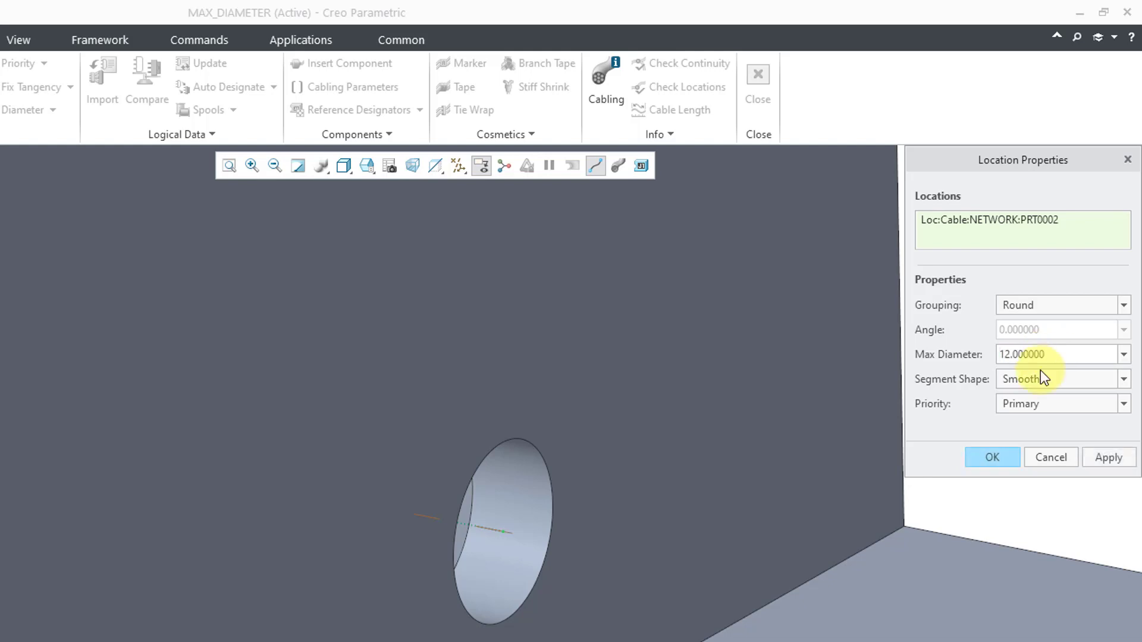
pyautogui.click(1002, 458)
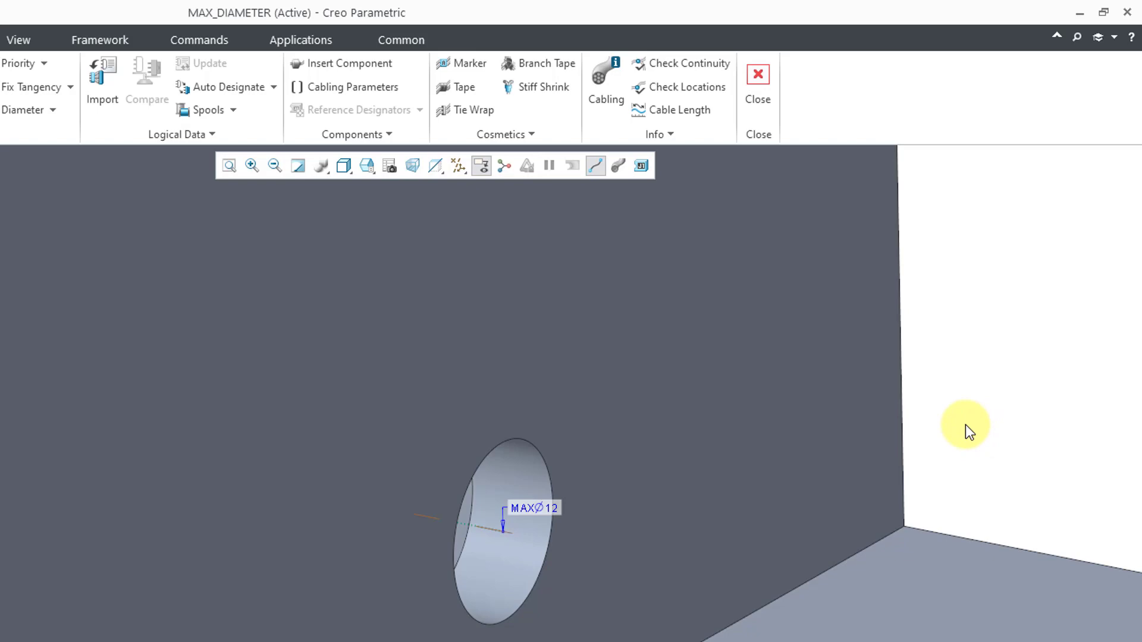
# Zoom out and back in to view the wall, cable, connector and MAXØ12 note together.
pyautogui.scroll(-10, 962, 426)
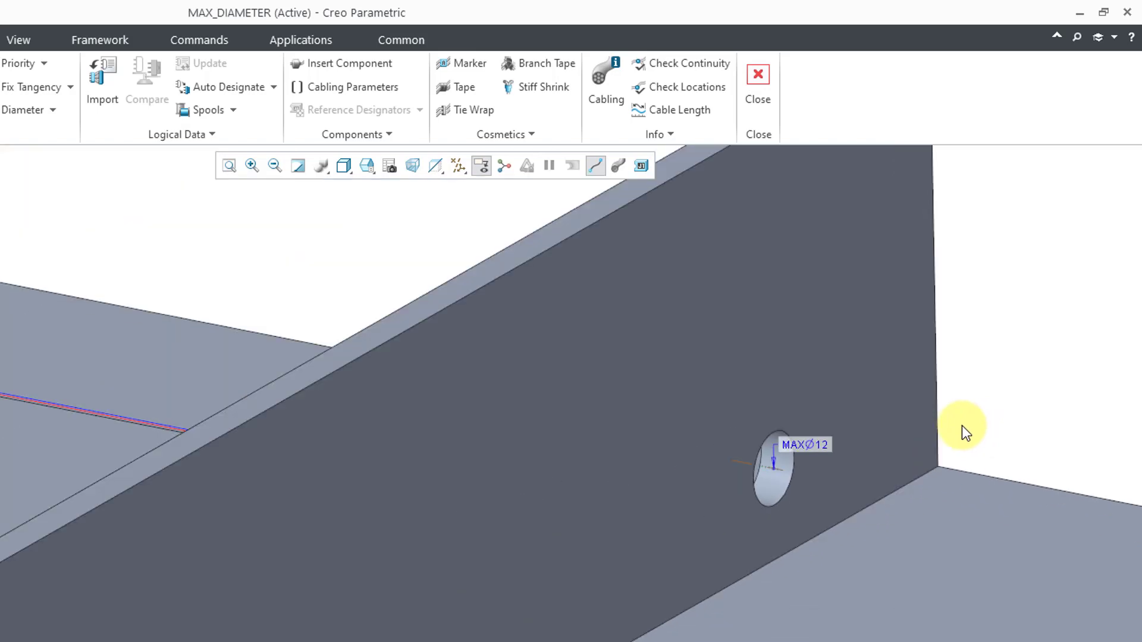
pyautogui.scroll(4, 1055, 384)
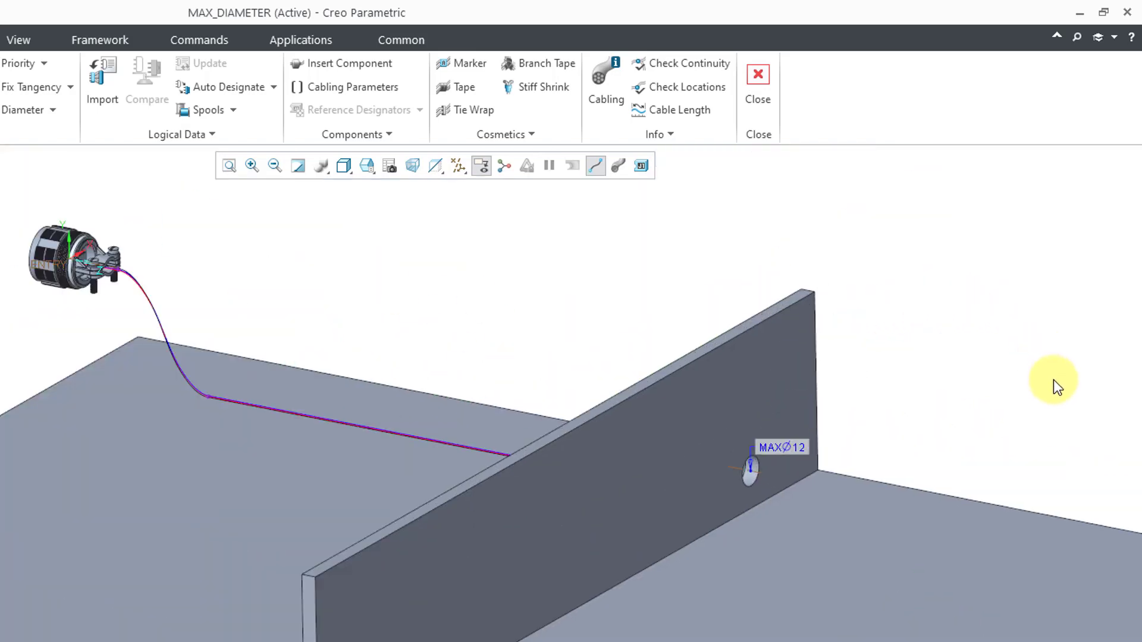